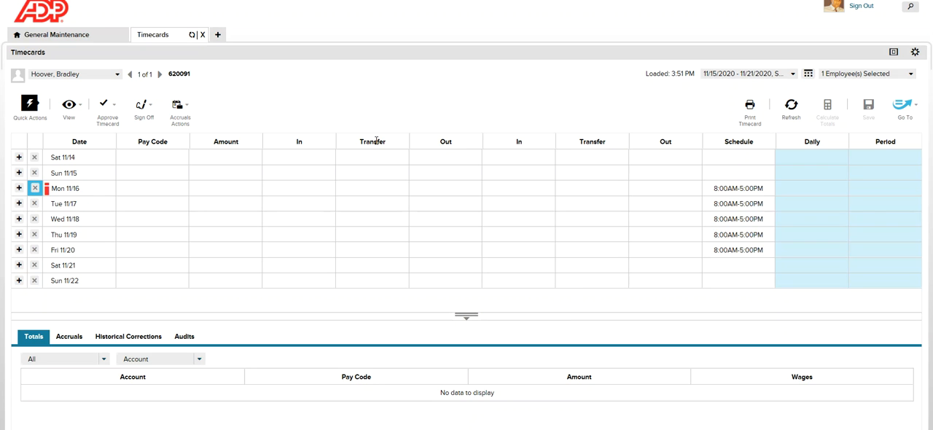
Enter an 8:00AM in punch and a 5:00PM out punch for Mon 11/16 and calculate the timecard totals.
left_click(299, 184)
type("9")
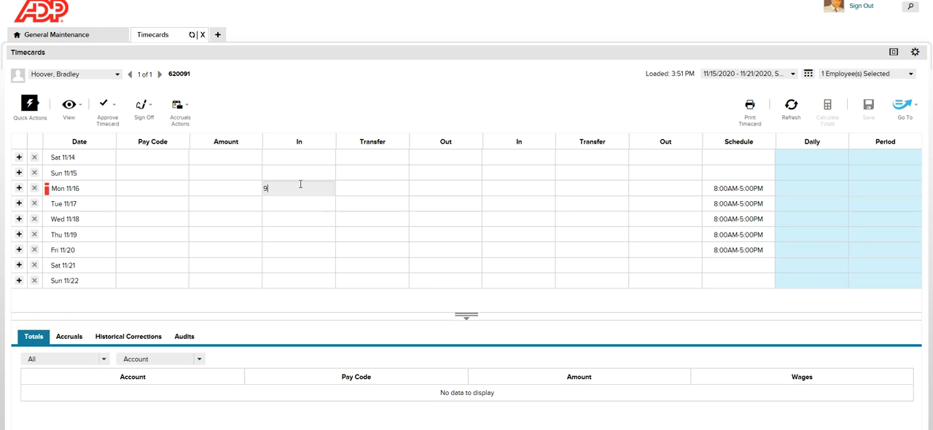
key("BackSpace")
type("8")
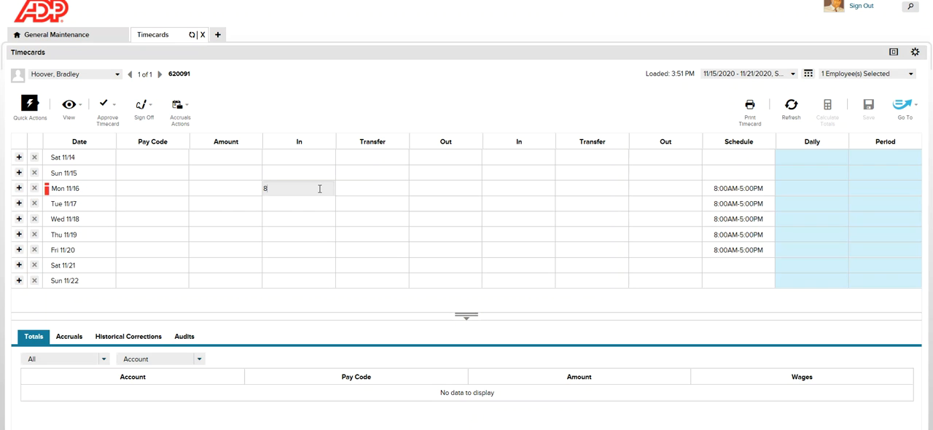
left_click(431, 184)
type("5p")
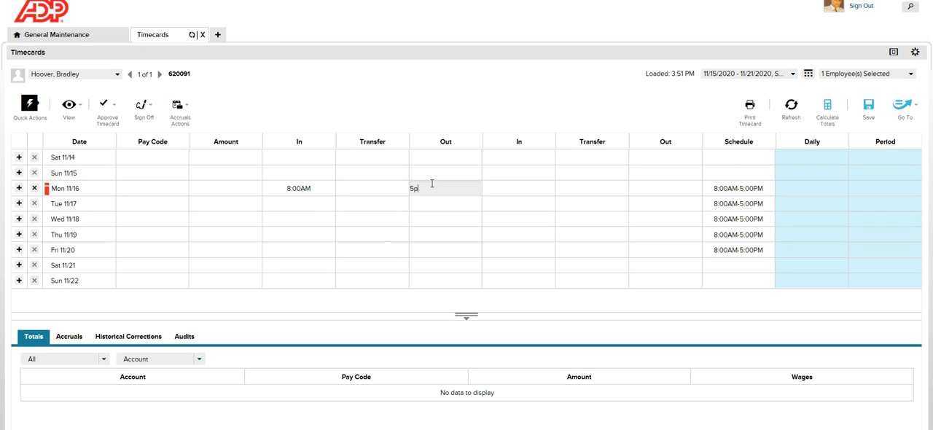
left_click(566, 115)
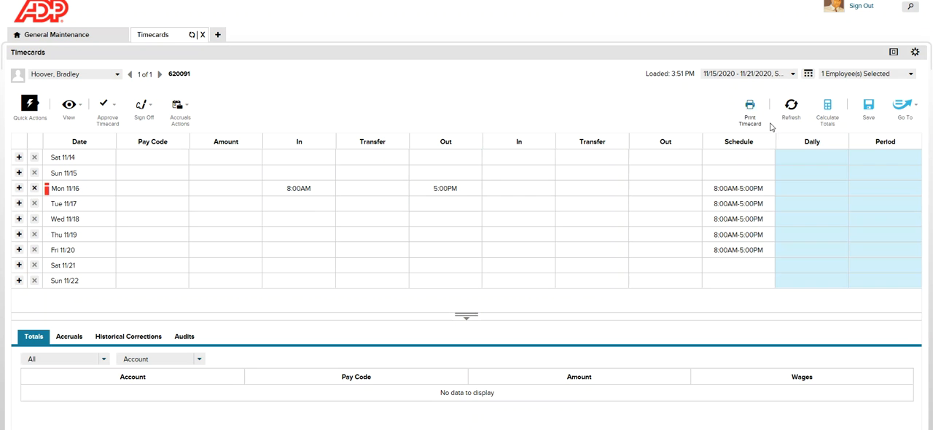
left_click(826, 110)
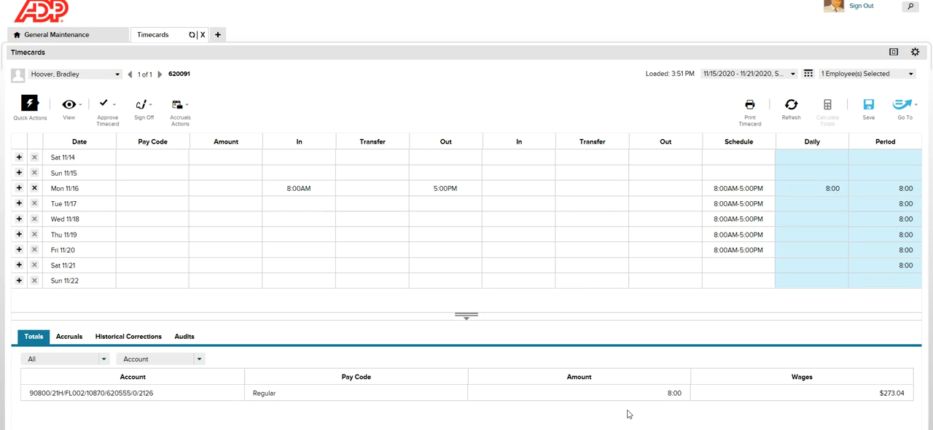
Enter an 8:00AM in punch for Tue 11/17.
left_click(312, 203)
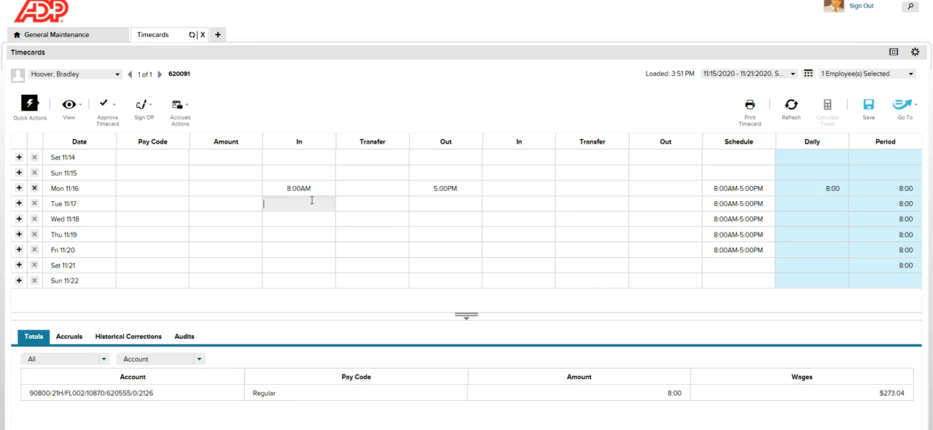
type("8")
left_click(399, 100)
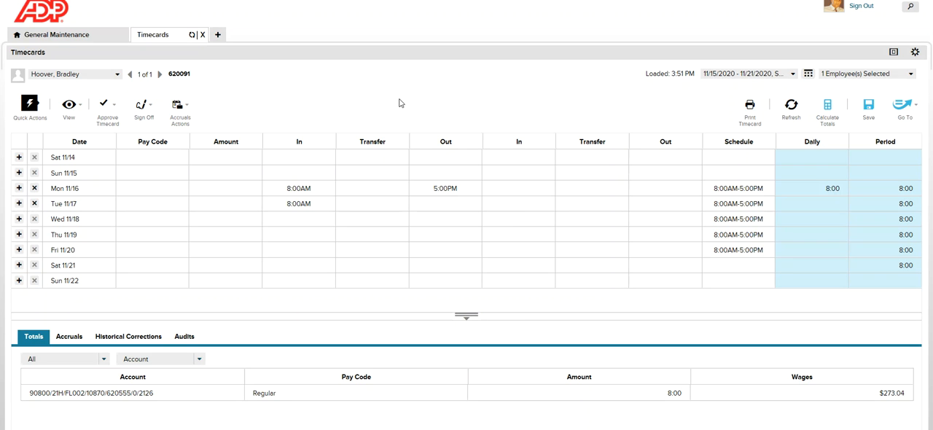
Add an extra row under Tue 11/17 and enter a 12:00PM in punch on it.
left_click(20, 206)
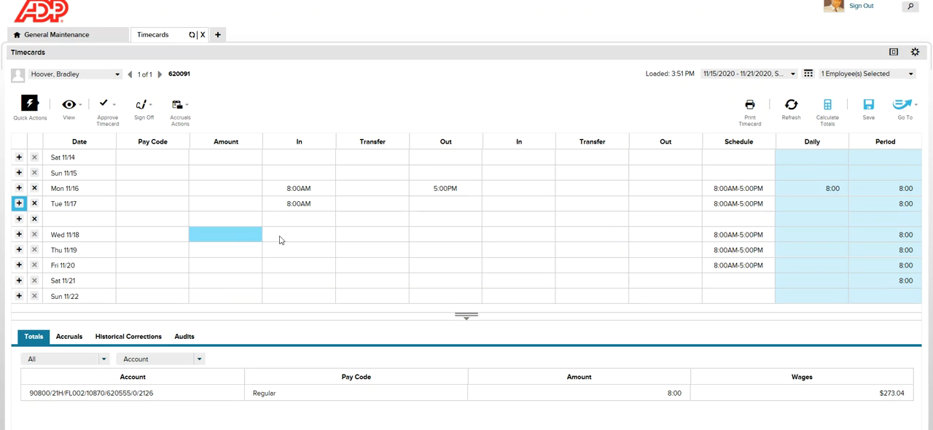
left_click(319, 220)
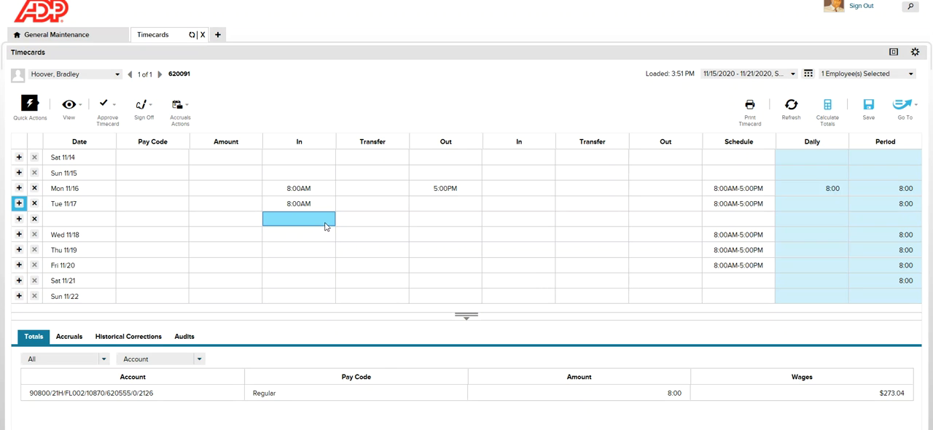
left_click(325, 223)
type("12")
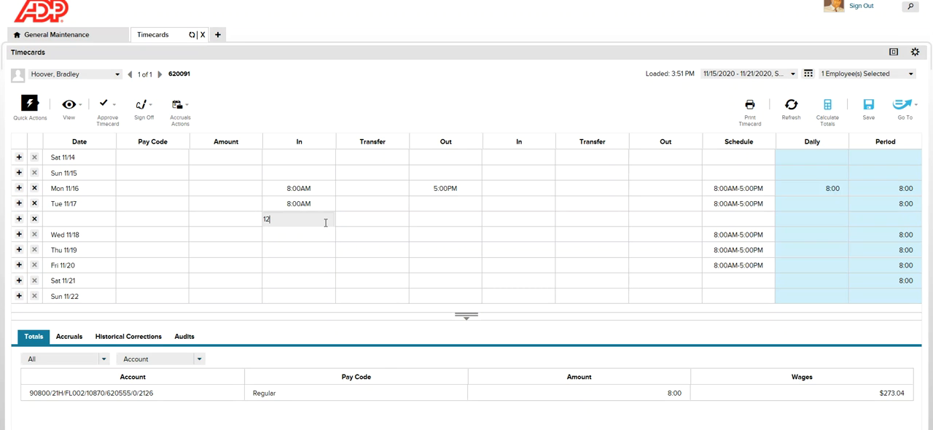
type("p")
left_click(379, 189)
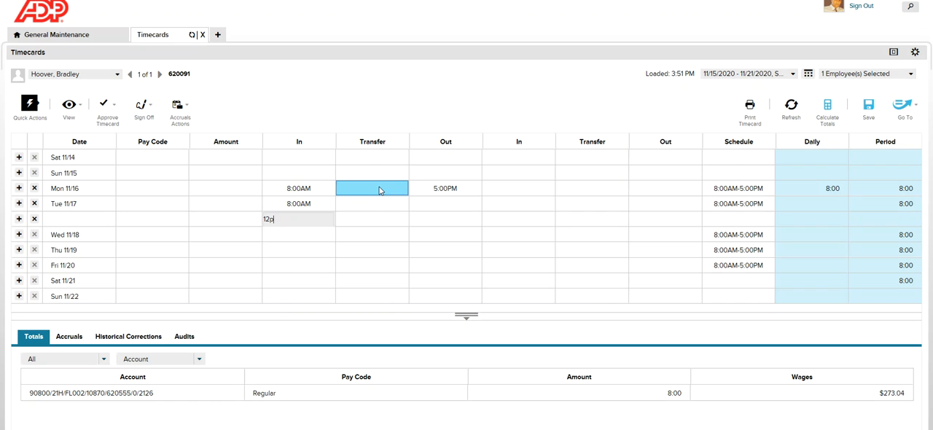
Open the transfer search for the 12:00PM punch and set the labor account's Department to 11500 - Quality Assurance.
left_click(366, 219)
left_click(364, 222)
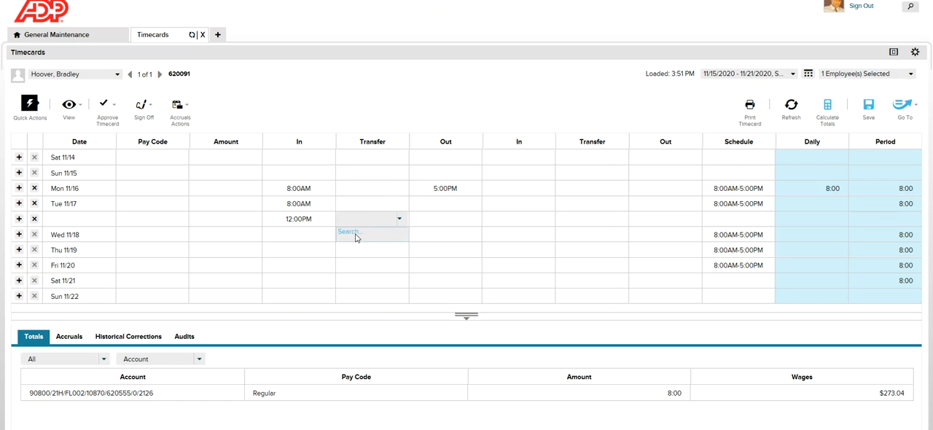
left_click(356, 233)
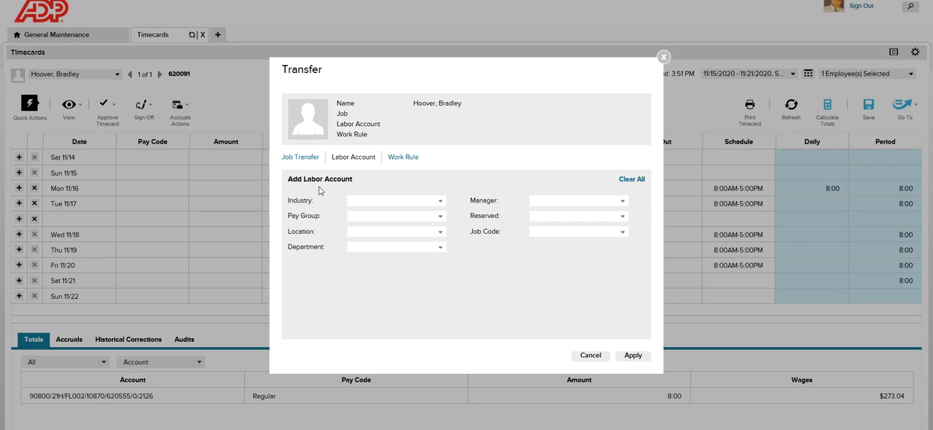
left_click(440, 250)
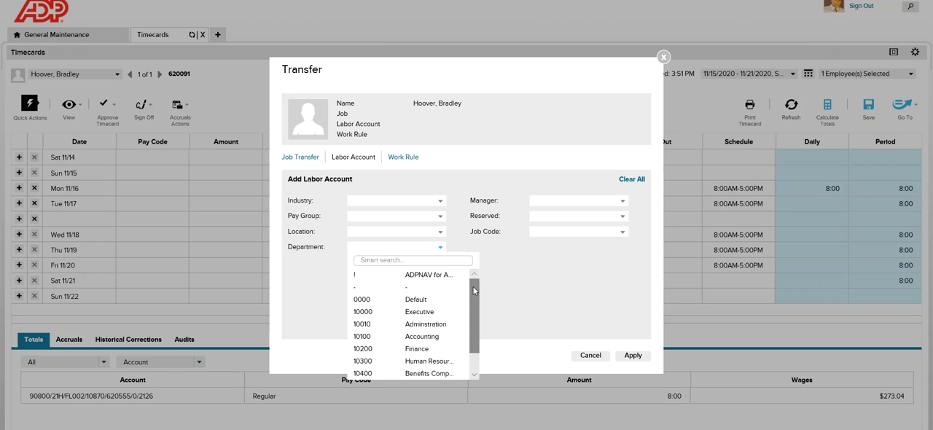
left_click_drag(478, 292, 474, 355)
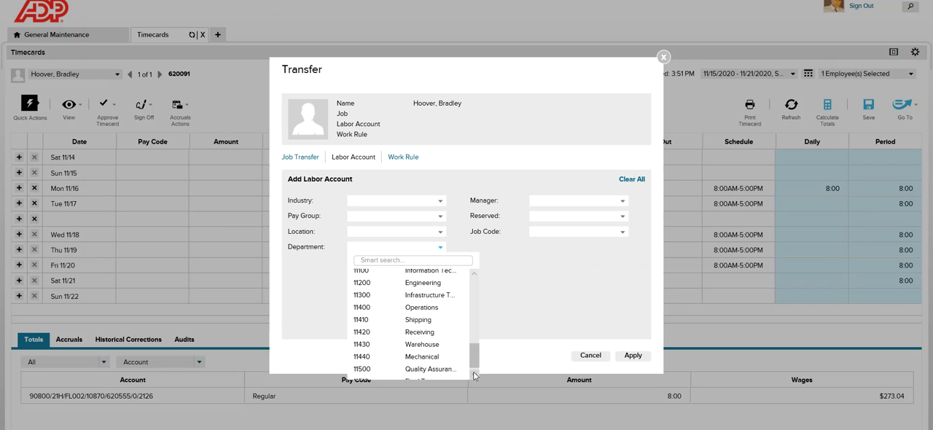
left_click(436, 370)
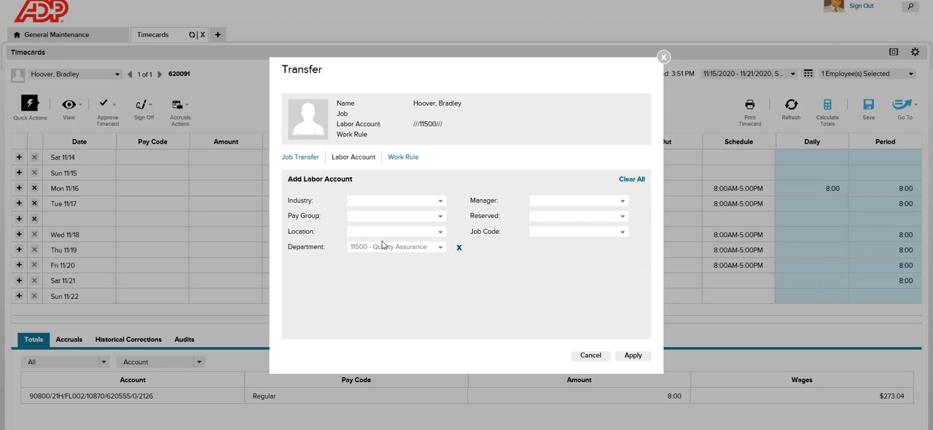
Find the Job Code with the search text "Tech", choose 3154 - QA Technician I, and apply the transfer.
left_click(621, 233)
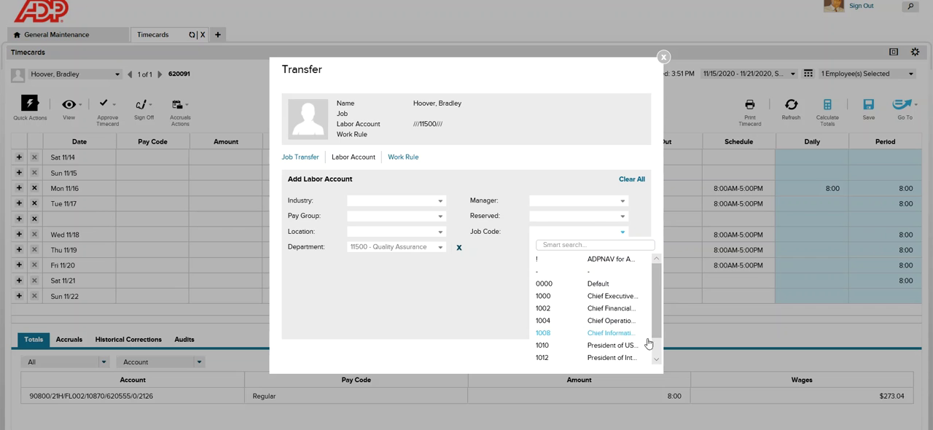
left_click(659, 360)
left_click(657, 359)
left_click(656, 359)
left_click(657, 360)
left_click(657, 360)
left_click(660, 359)
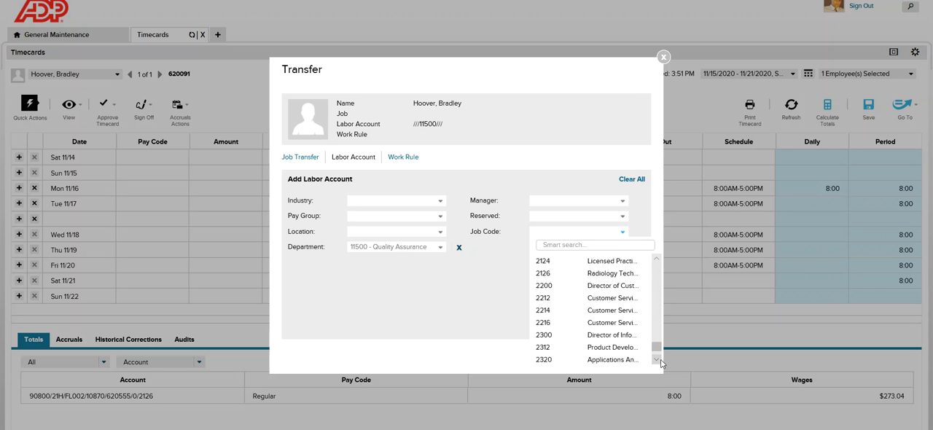
scroll(656, 358, "down", 5)
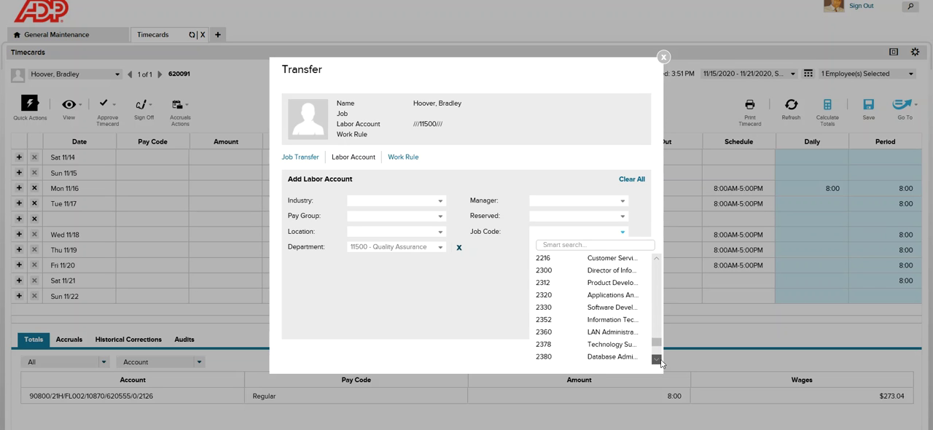
scroll(661, 362, "down", 2)
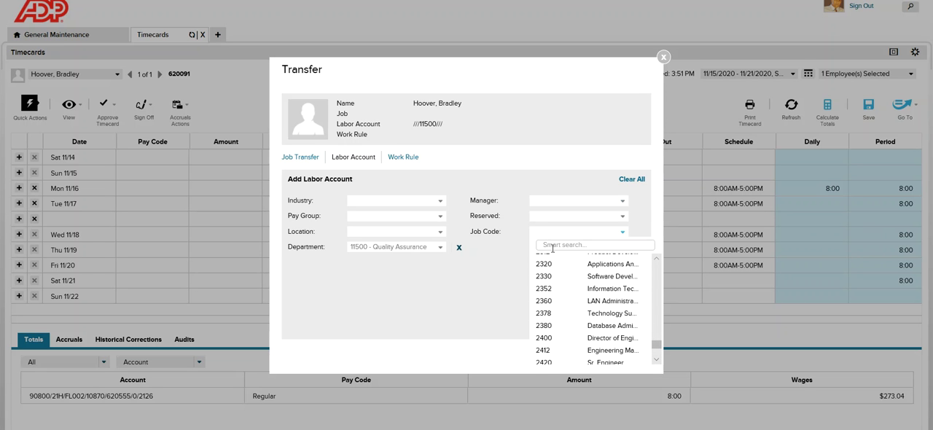
type("Q")
key("BackSpace")
type("T")
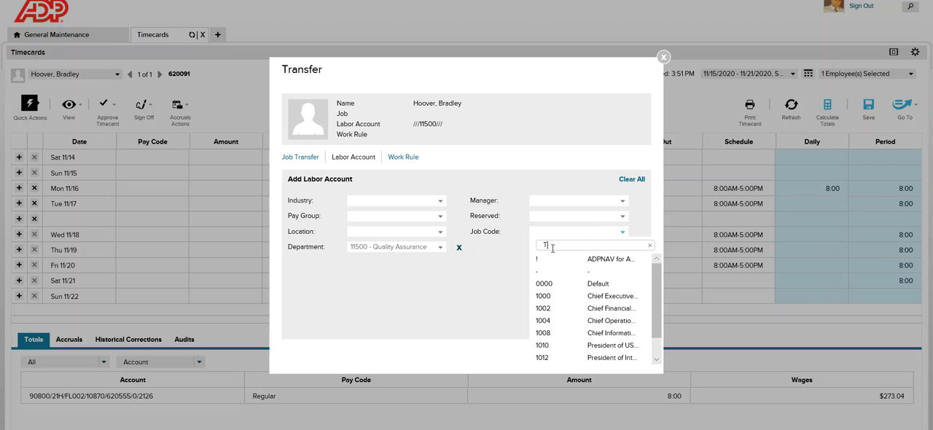
type("e")
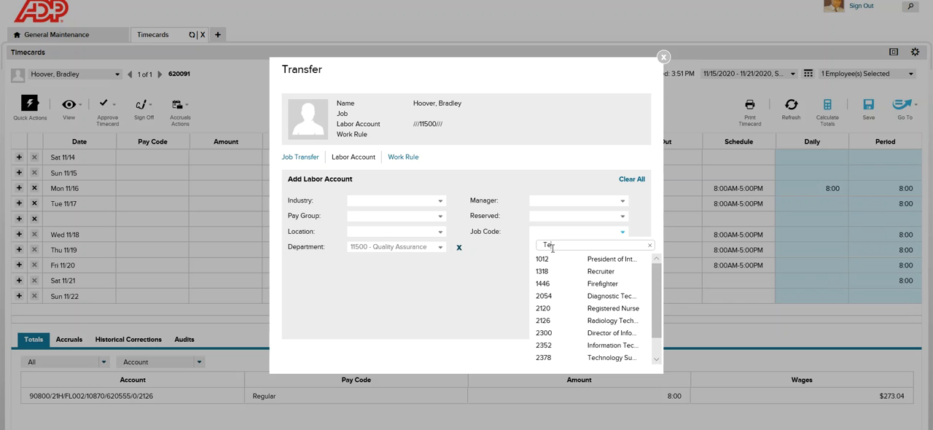
type("ch")
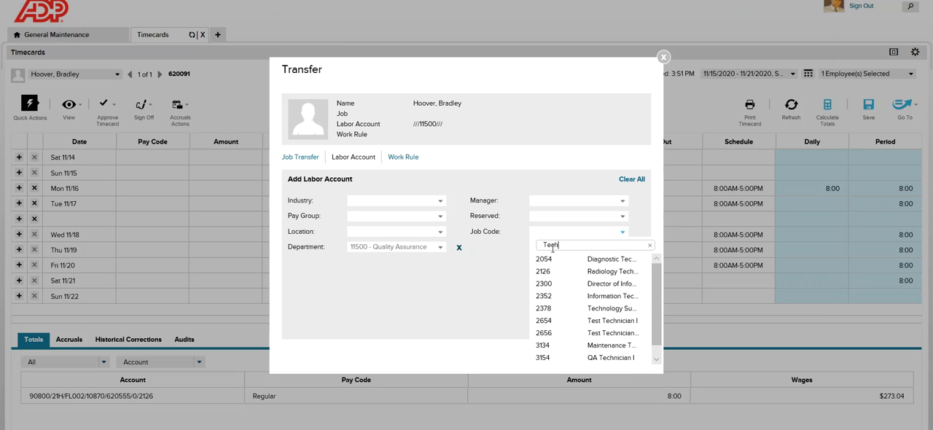
left_click(583, 358)
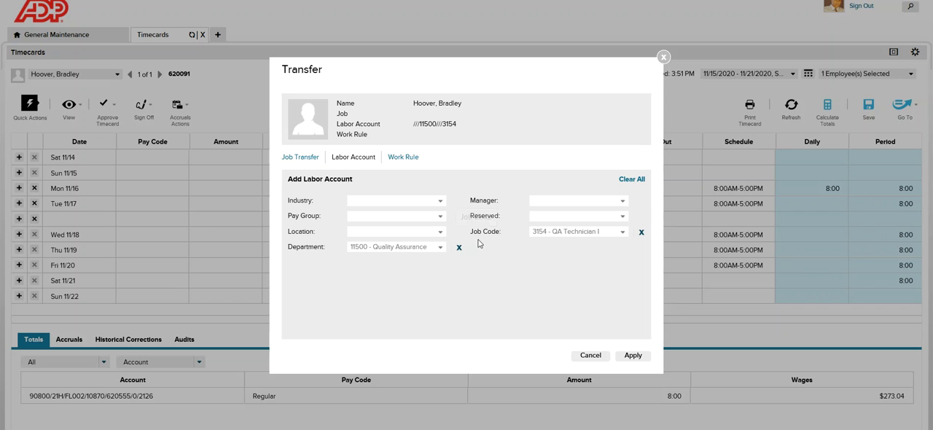
left_click(637, 357)
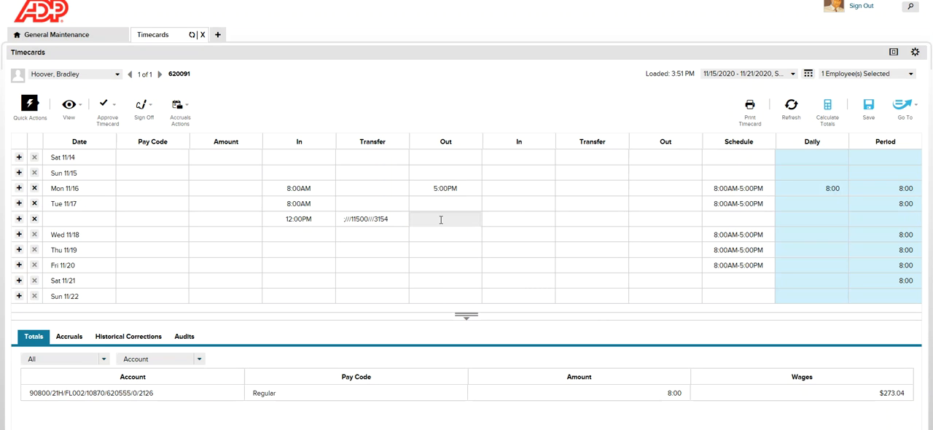
Enter a 5:00PM out punch on the transfer row and save the timecard.
left_click(441, 220)
type("17")
left_click(575, 107)
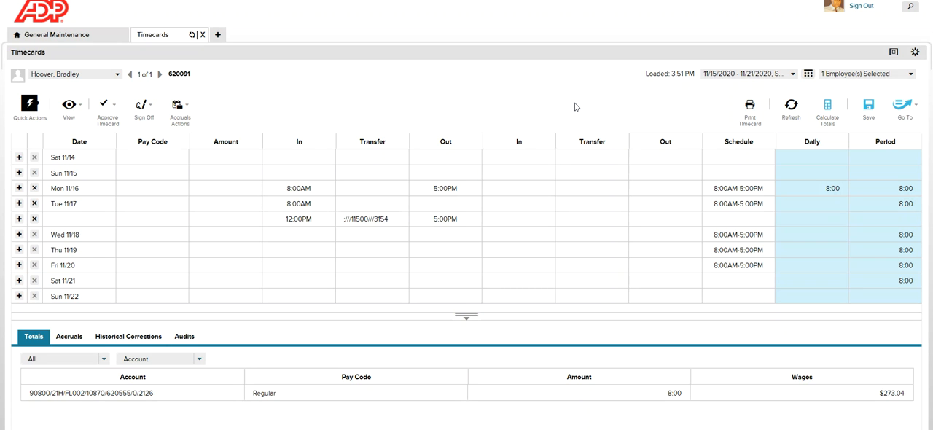
left_click(869, 108)
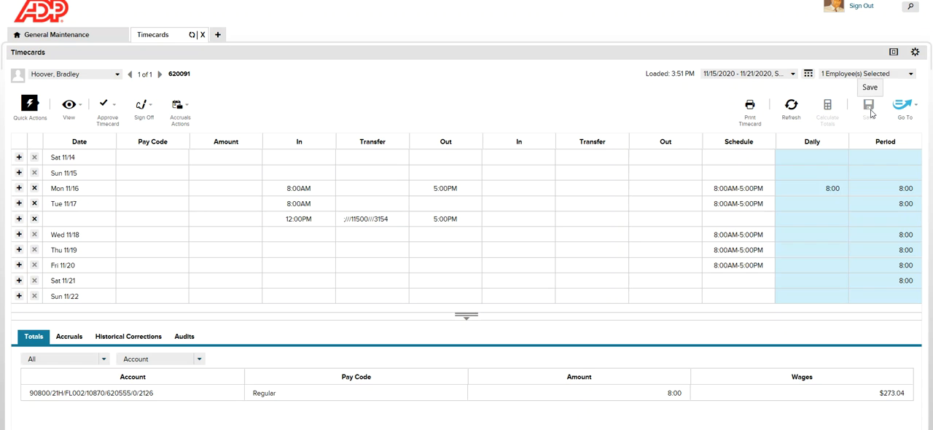
Examine the in and out punches and the transfer entry on the saved Tue 11/17 row.
left_click(525, 153)
left_click(317, 206)
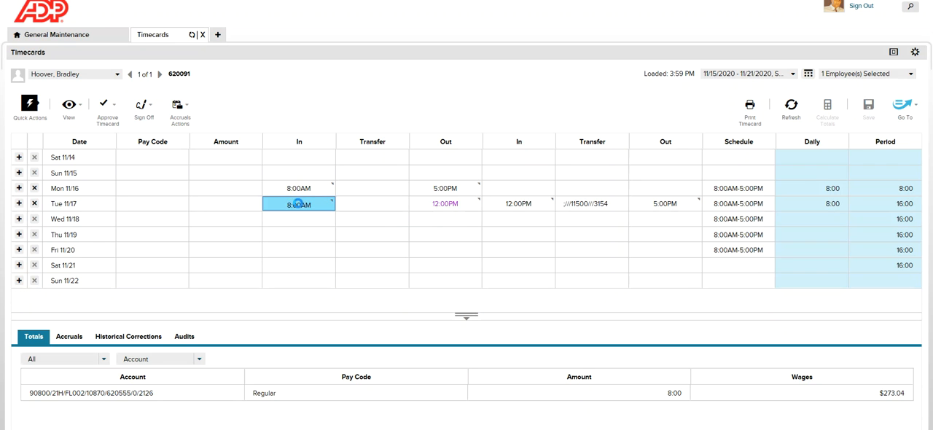
left_click(434, 203)
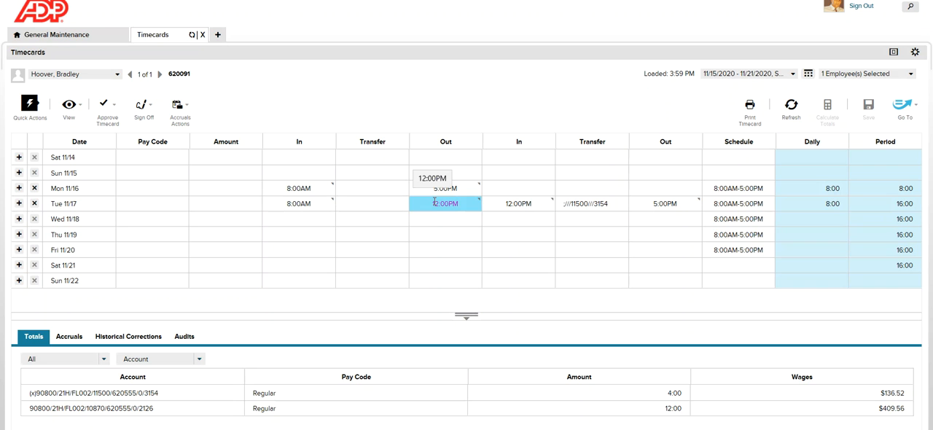
left_click(549, 210)
left_click(656, 207)
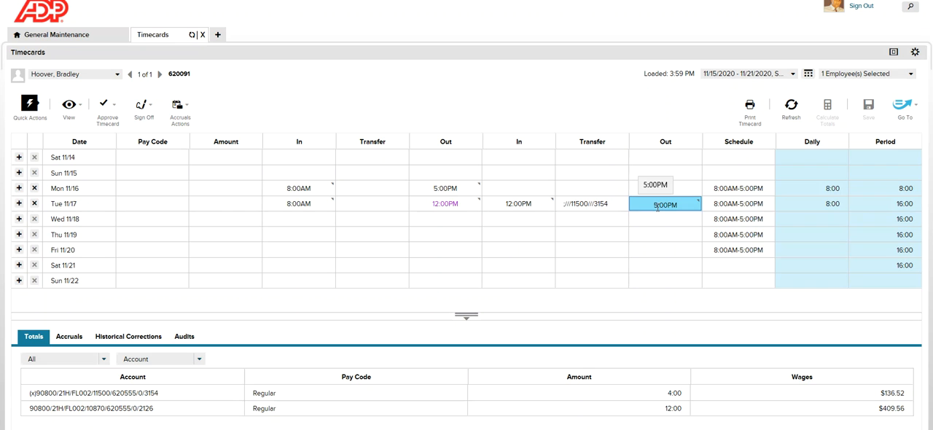
left_click(574, 204)
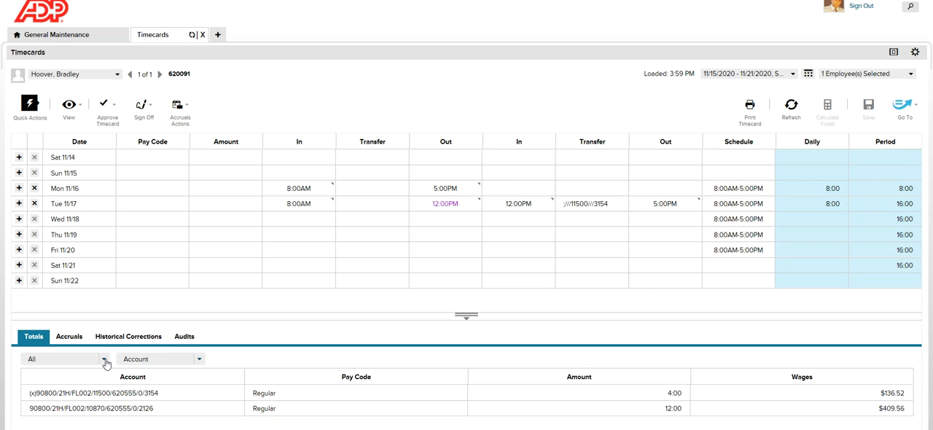
Show the totals as Daily for Tue 11/17 and enlarge the totals area.
left_click(104, 364)
left_click(81, 323)
left_click(94, 204)
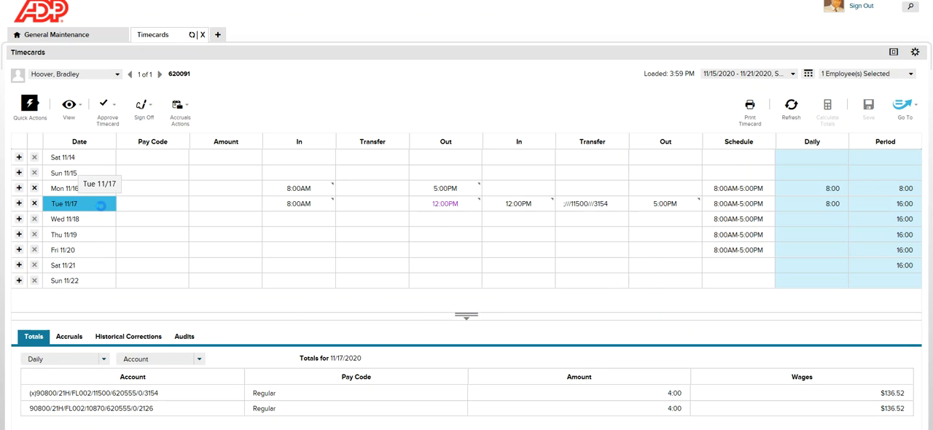
left_click_drag(404, 315, 405, 287)
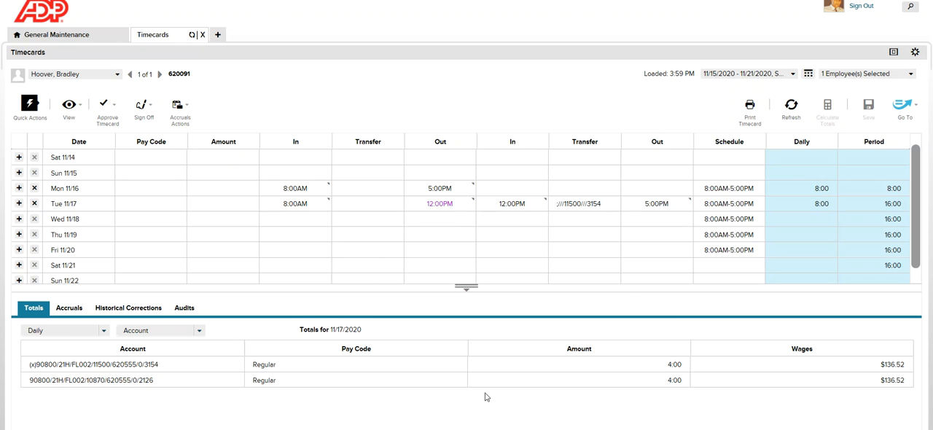
Select Tue 11/17 and compare the labor accounts in its daily totals with the transfer entry.
left_click(94, 207)
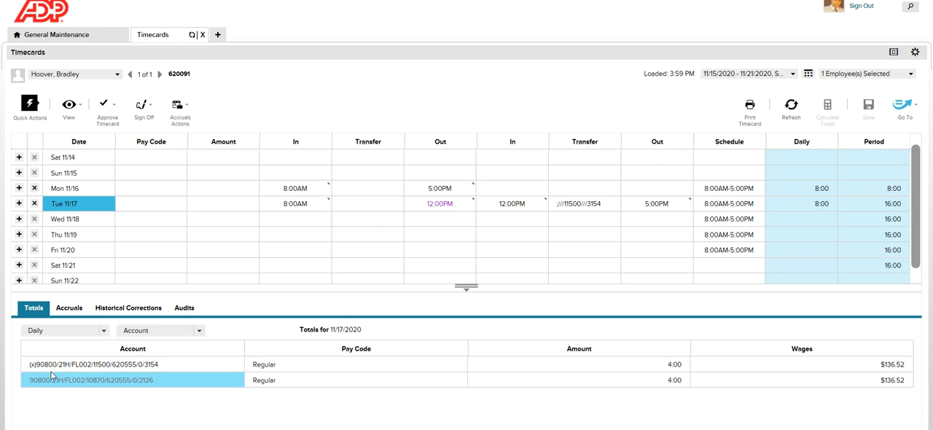
mouse_move(33, 367)
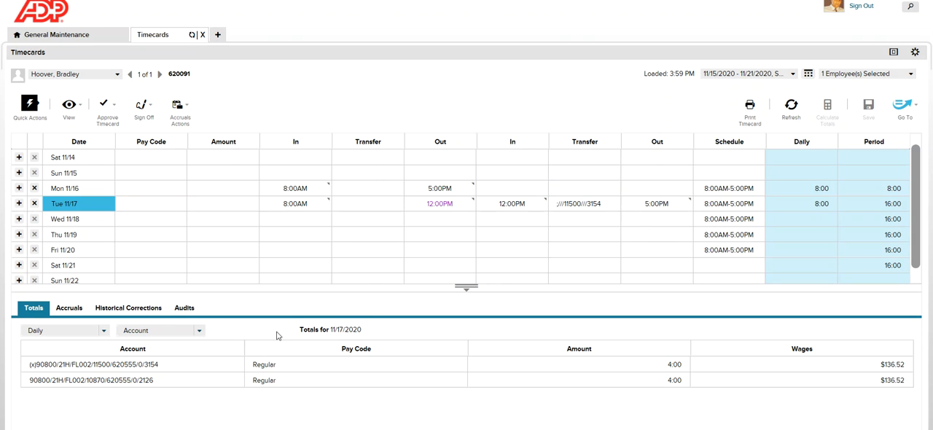
mouse_move(71, 377)
mouse_move(571, 204)
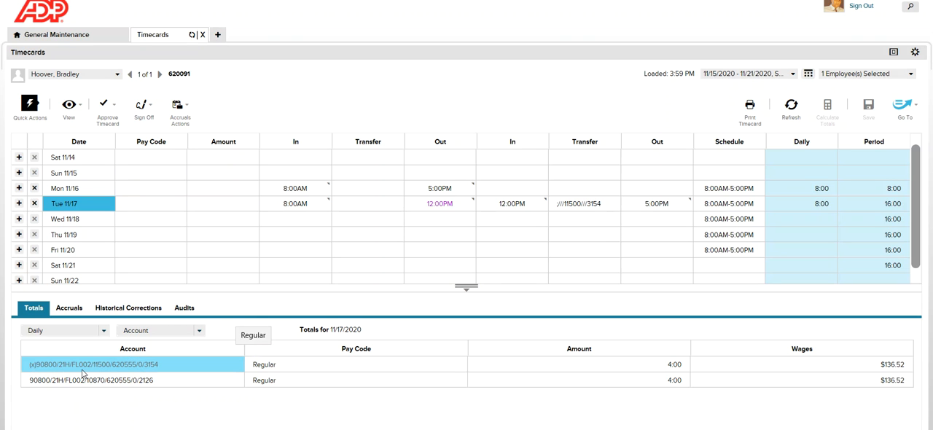
mouse_move(80, 369)
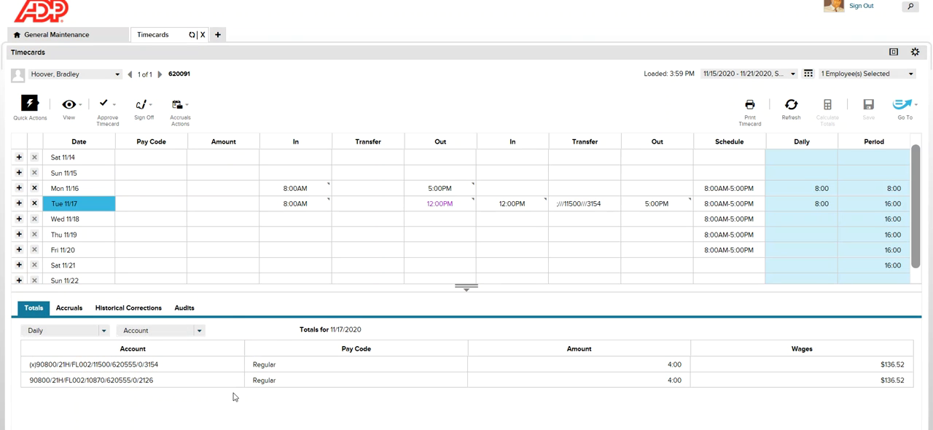